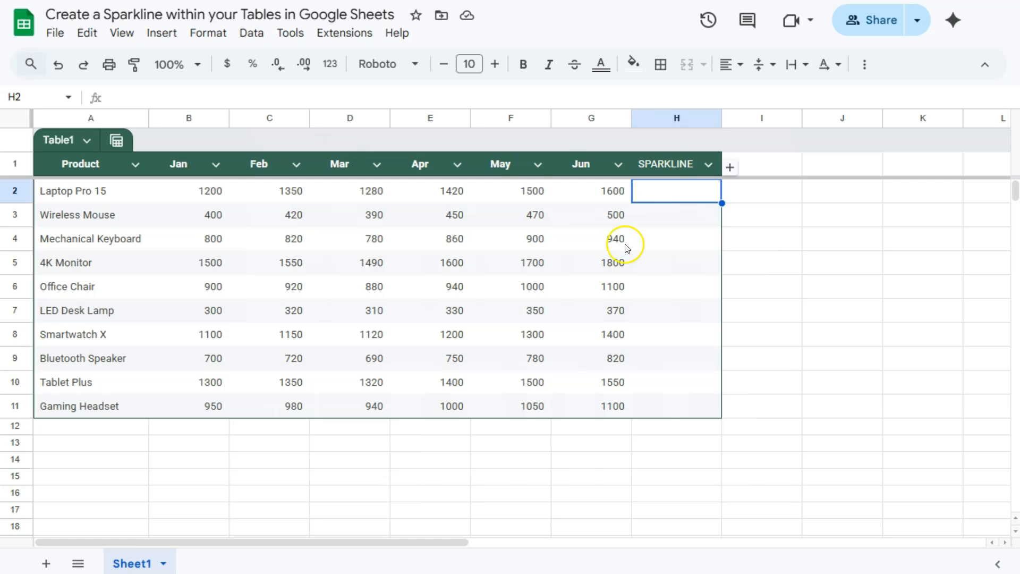
Step: Start a SPARKLINE formula in cell H2 with the Laptop Pro 15 monthly values B2:G2 as its data
{"action": "left_click", "coordinate": [669, 195]}
{"action": "left_click", "coordinate": [684, 196]}
{"action": "type", "text": "=Sp"}
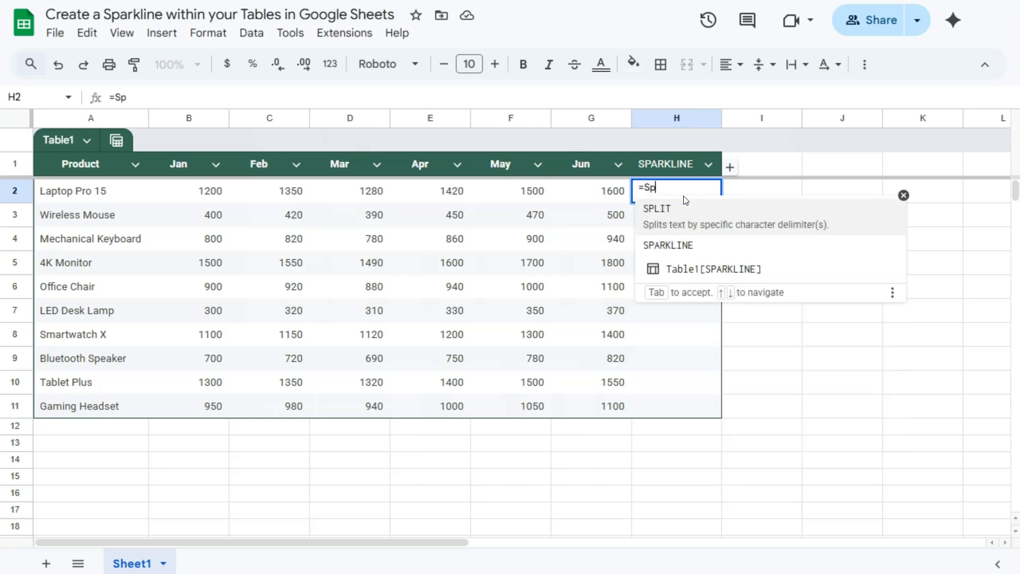
{"action": "type", "text": "ar"}
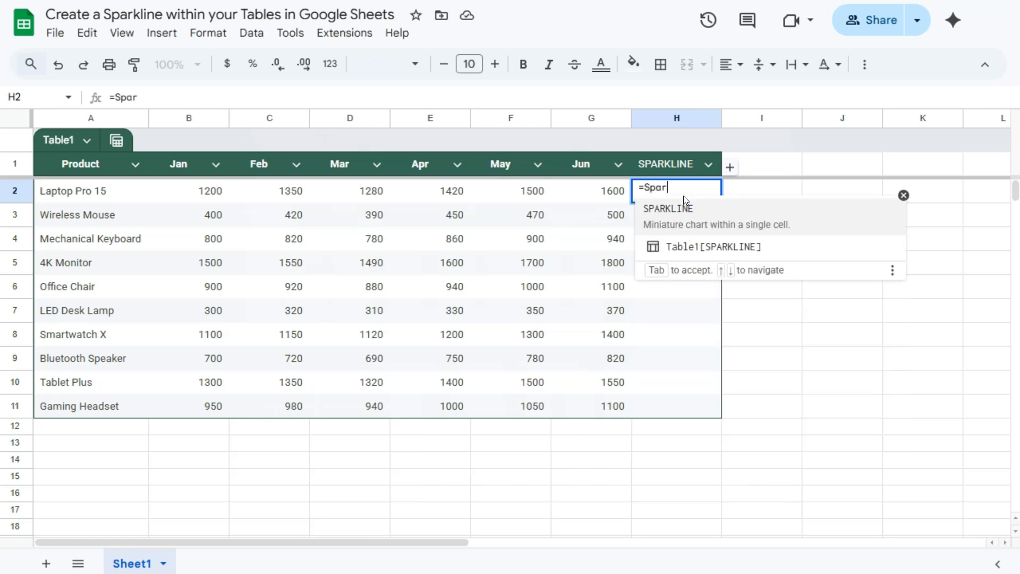
{"action": "left_click", "coordinate": [682, 223]}
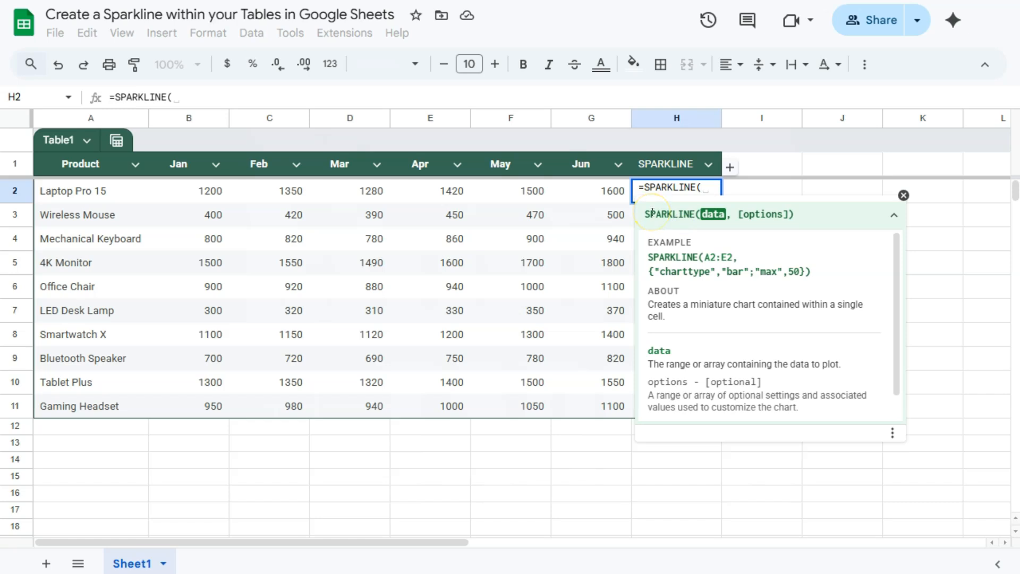
{"action": "left_click", "coordinate": [207, 194]}
{"action": "left_click_drag", "start_coordinate": [206, 193], "coordinate": [580, 190]}
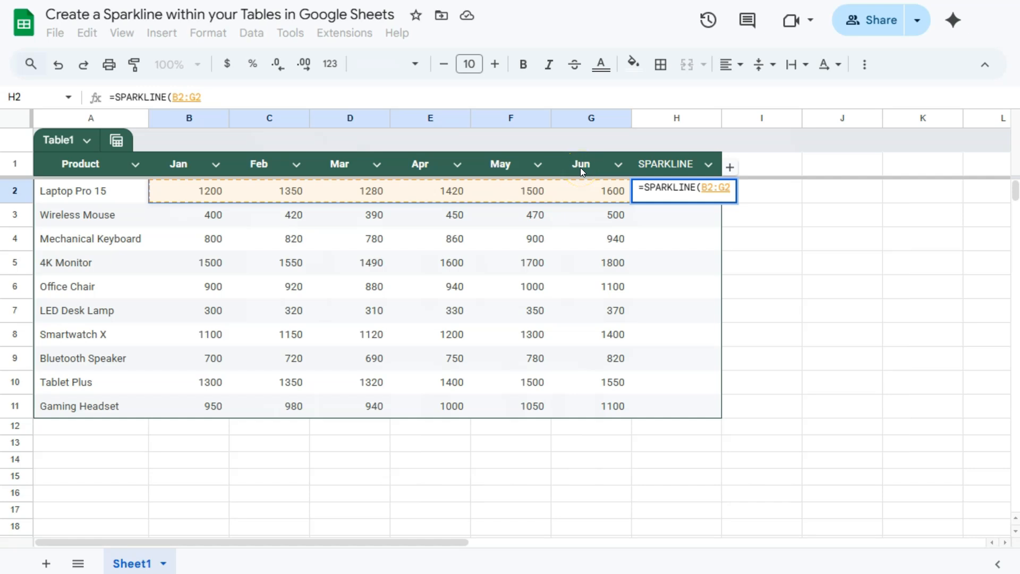
Step: Complete the H2 sparkline formula with the options {"charttype","line"}
{"action": "type", "text": ","}
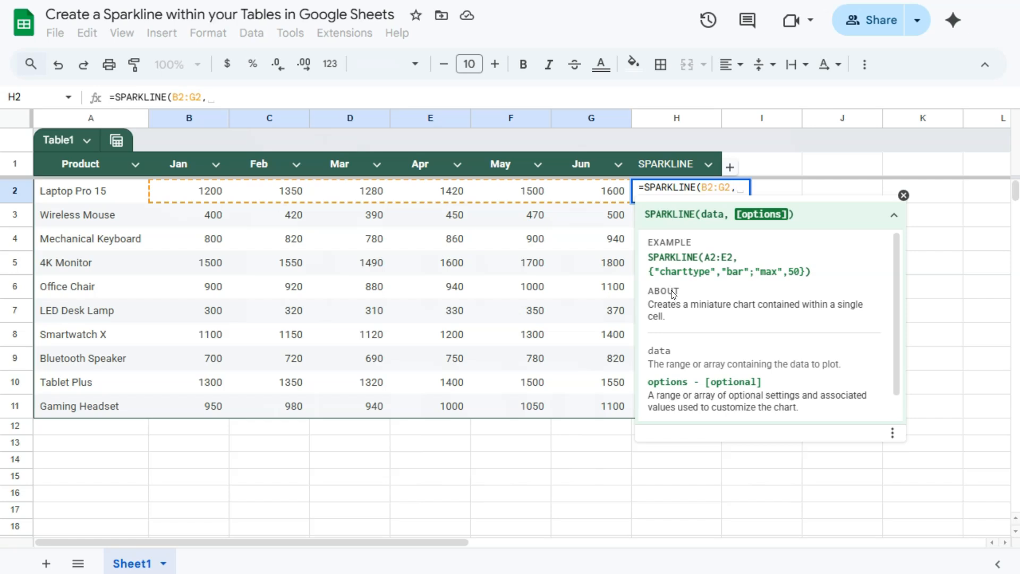
{"action": "type", "text": "{\"charttype\","}
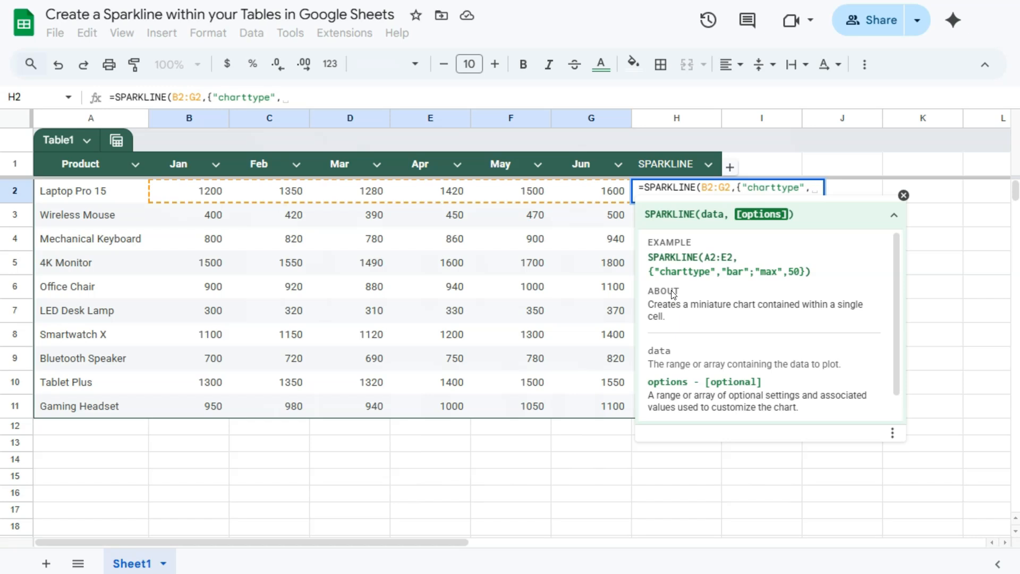
{"action": "type", "text": "\"line\""}
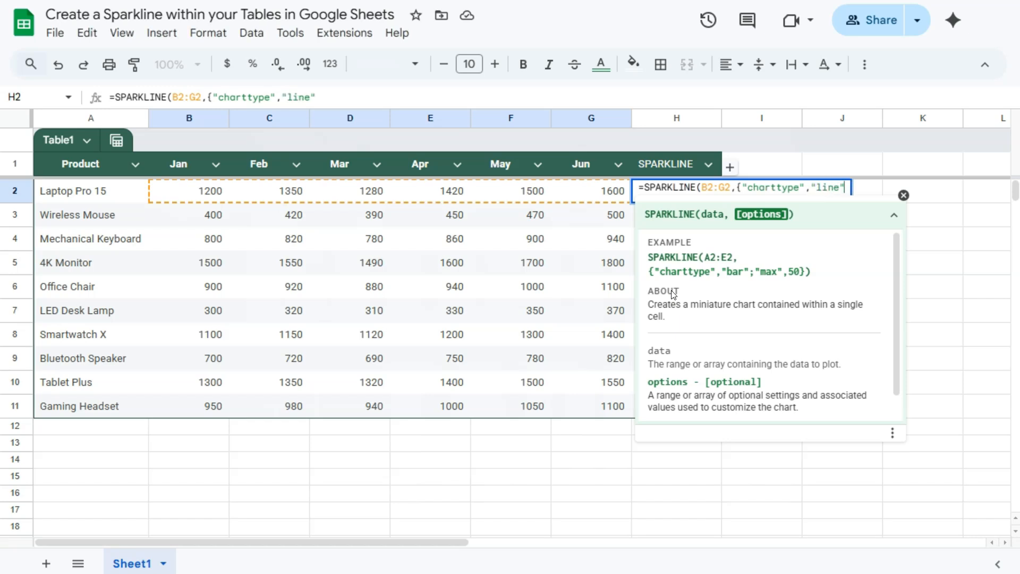
{"action": "type", "text": "}"}
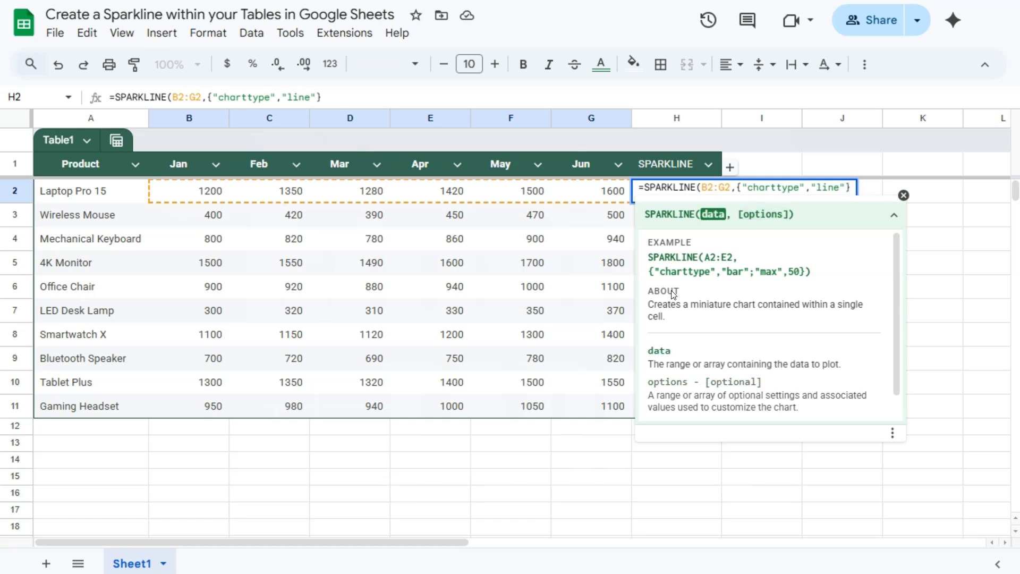
{"action": "type", "text": ")"}
{"action": "key", "text": "Return"}
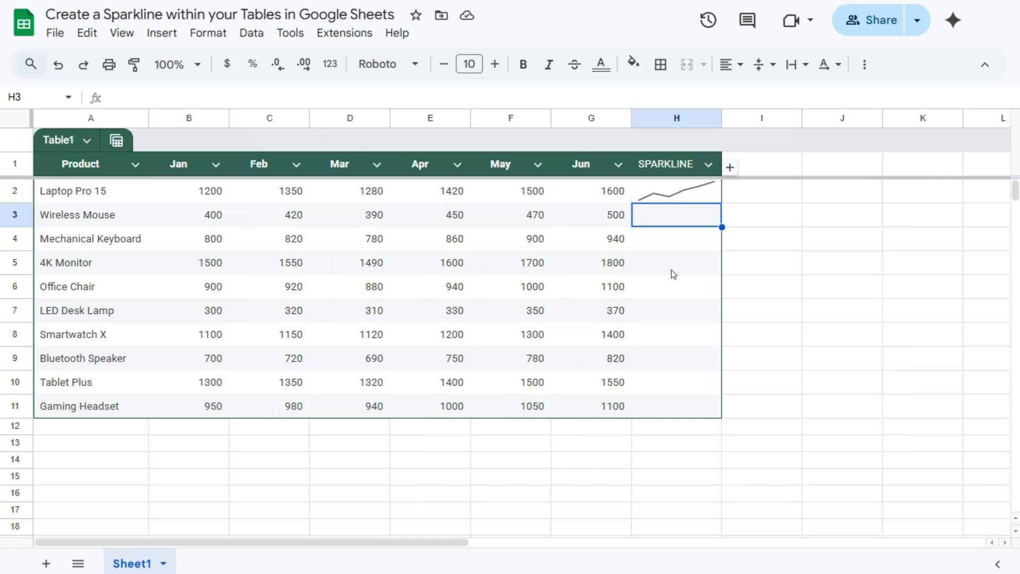
Step: Add the option "linewidth",3 to the H2 sparkline formula, then undo and redo the change to compare line thickness
{"action": "left_click_drag", "start_coordinate": [201, 192], "coordinate": [558, 192]}
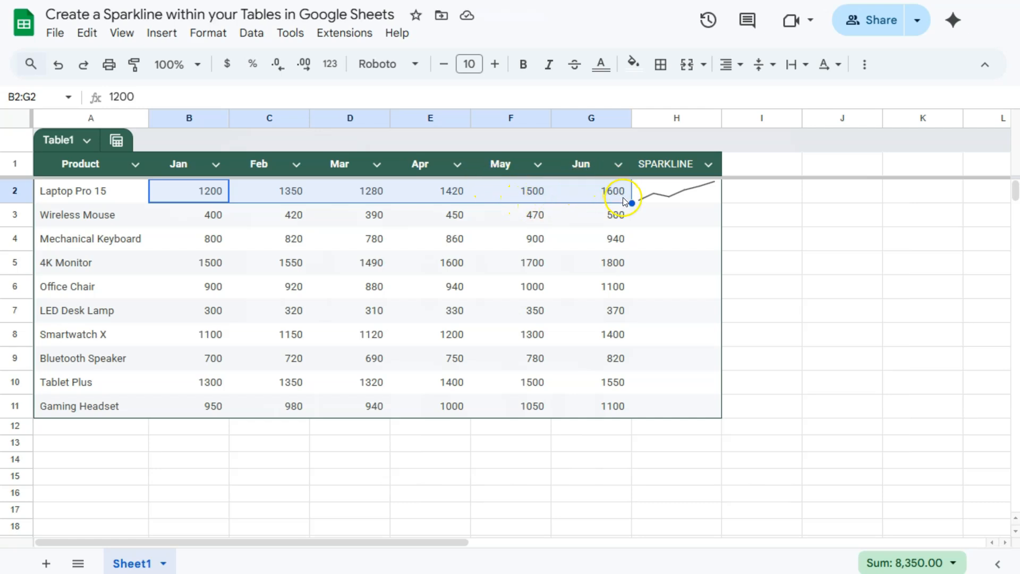
{"action": "left_click", "coordinate": [668, 199]}
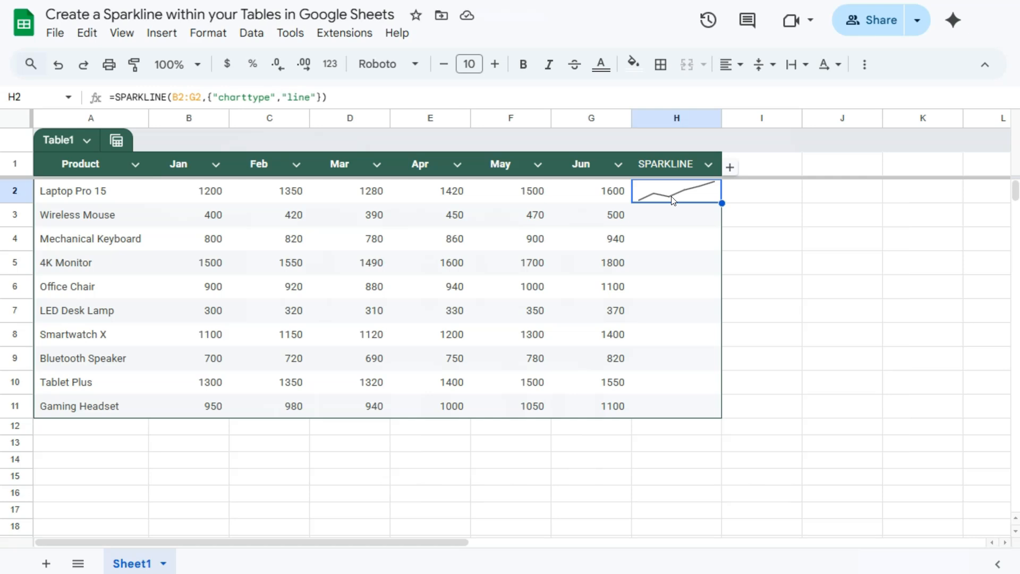
{"action": "double_click", "coordinate": [673, 200]}
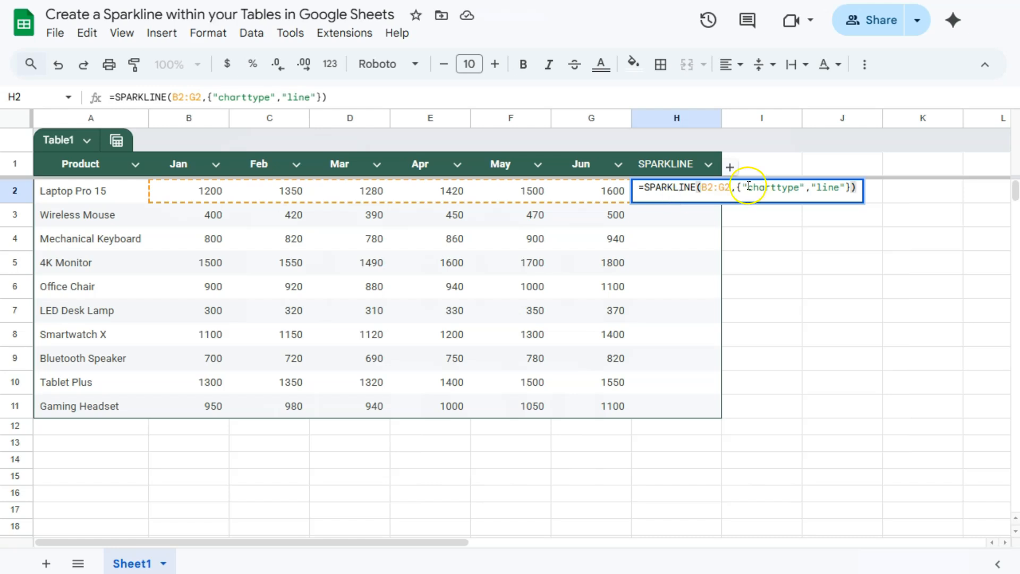
{"action": "left_click", "coordinate": [844, 189]}
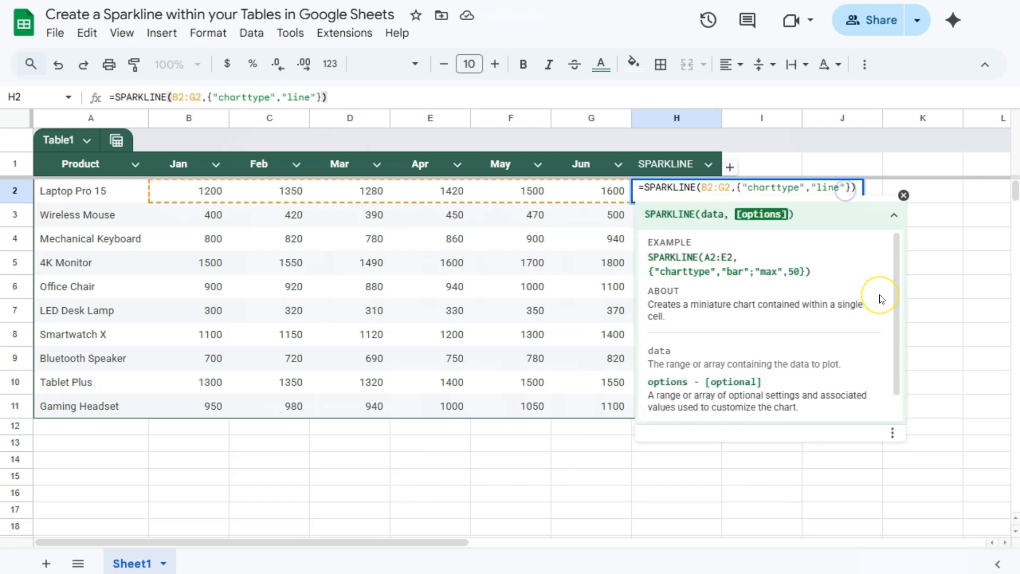
{"action": "type", "text": ";"}
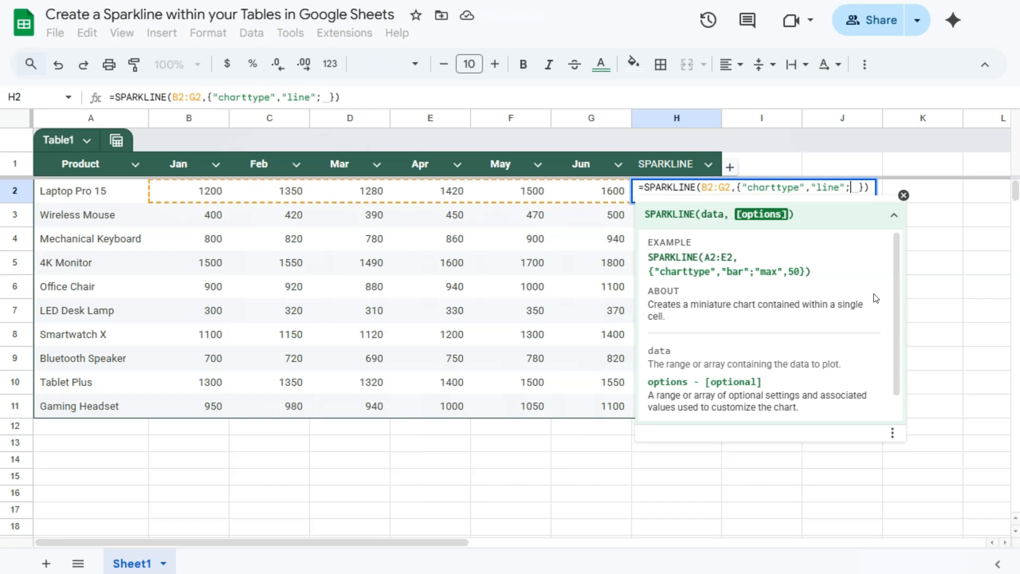
{"action": "type", "text": "\""}
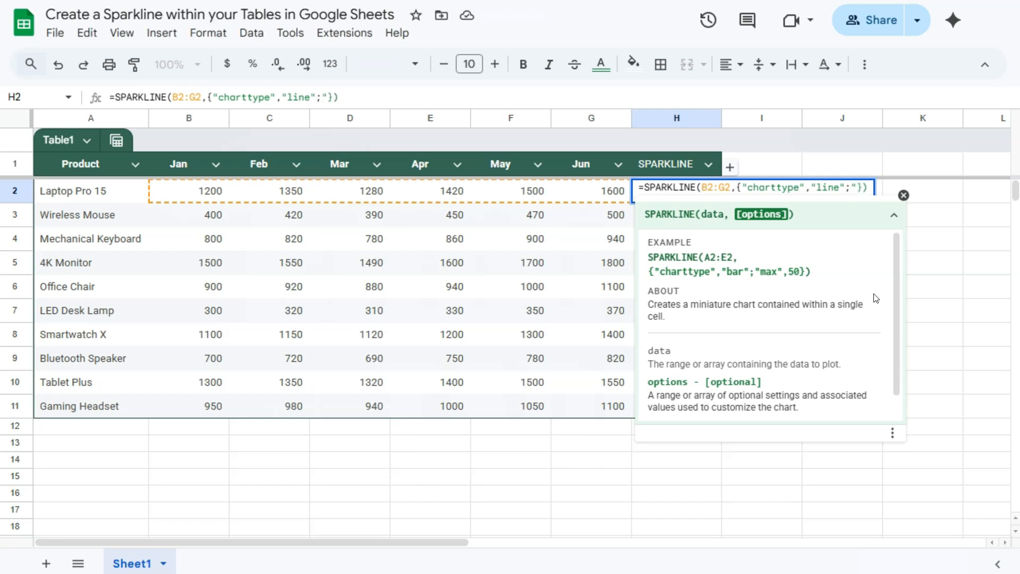
{"action": "type", "text": "linewidt"}
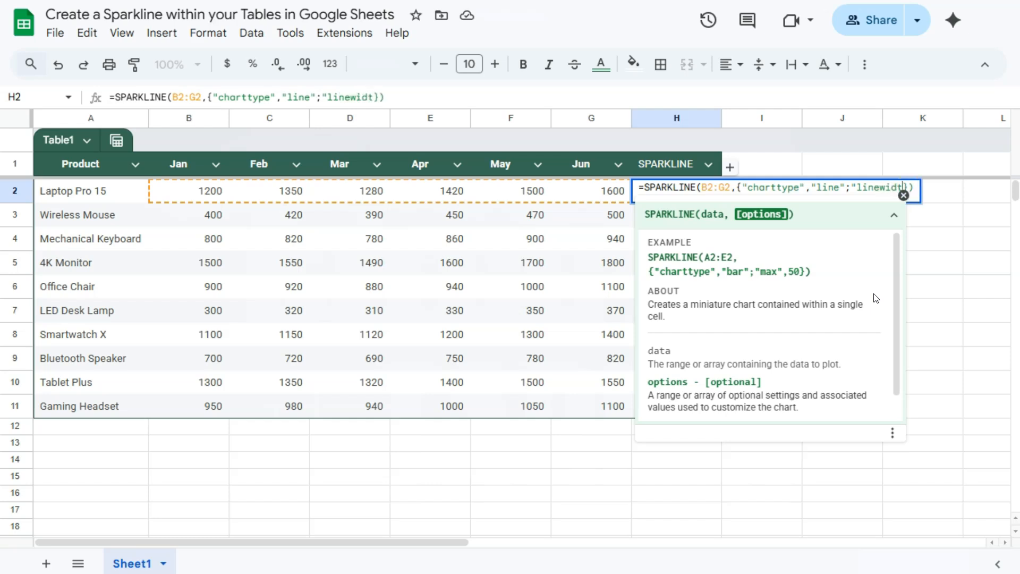
{"action": "type", "text": "h\","}
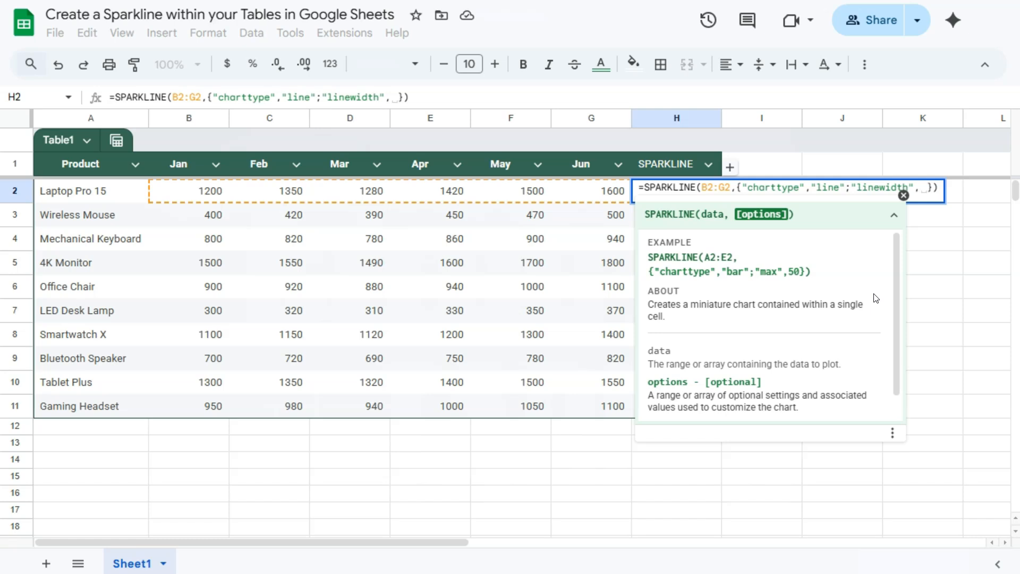
{"action": "type", "text": "3"}
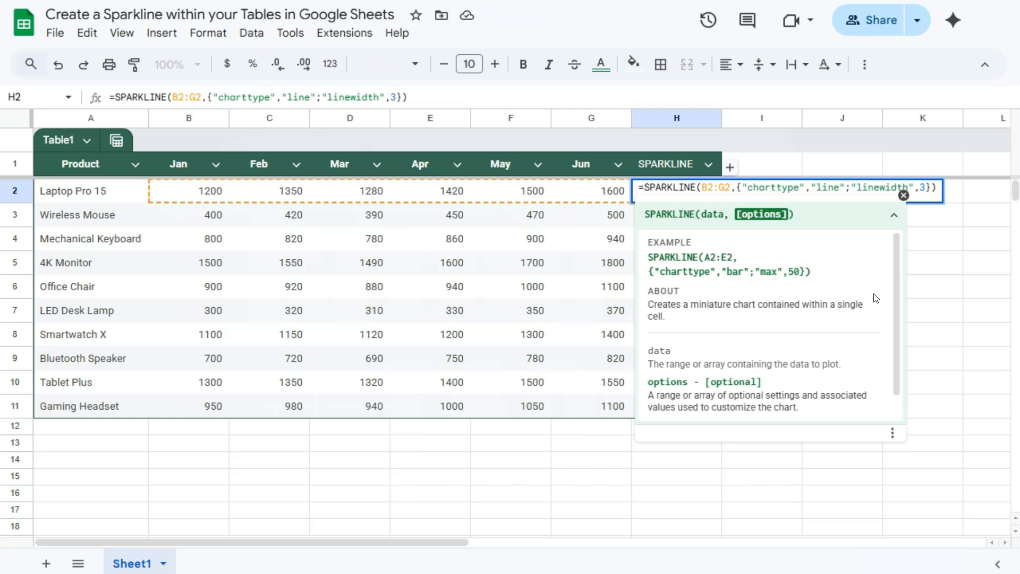
{"action": "key", "text": "Return"}
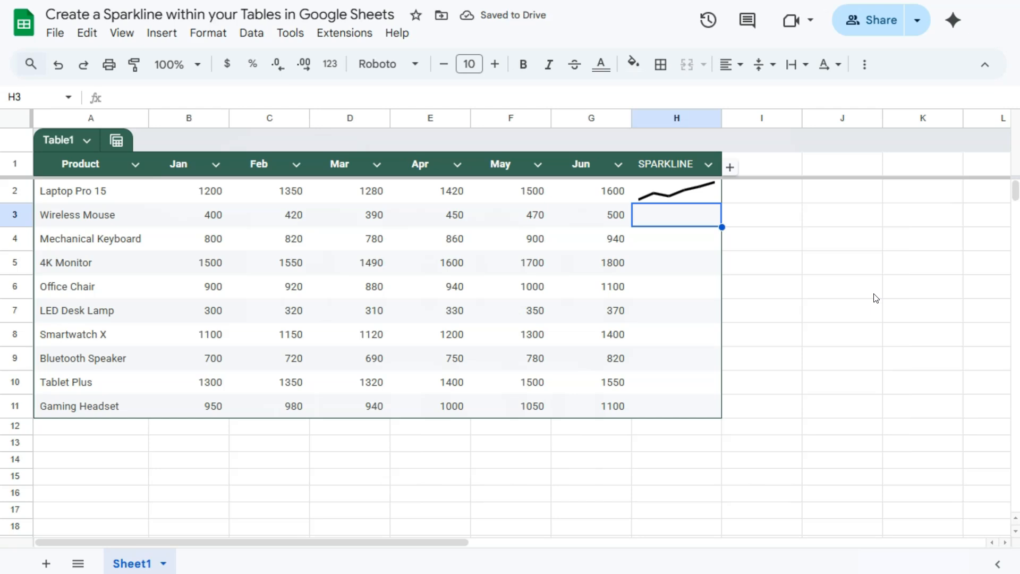
{"action": "left_click", "coordinate": [59, 65]}
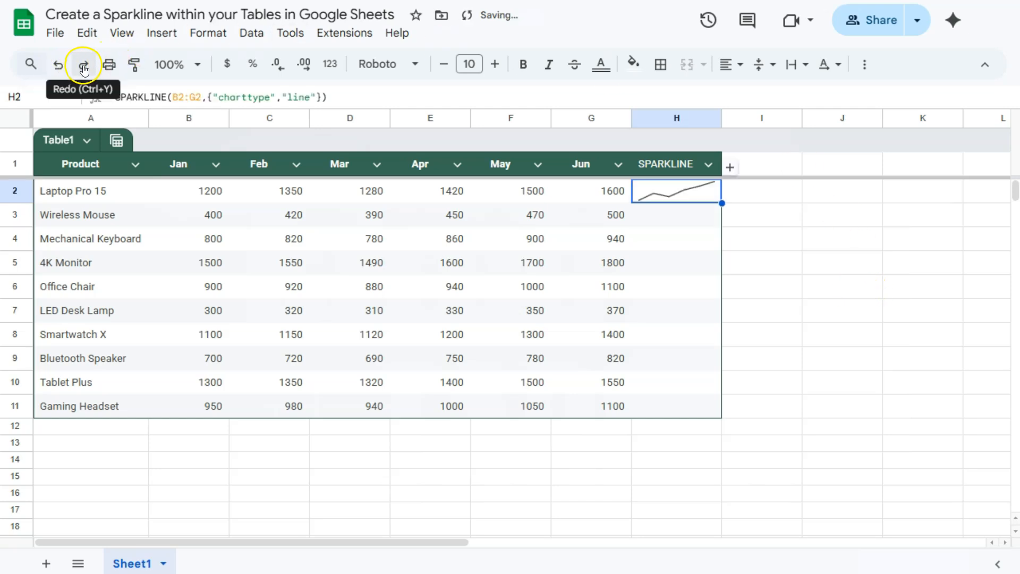
{"action": "left_click", "coordinate": [84, 66]}
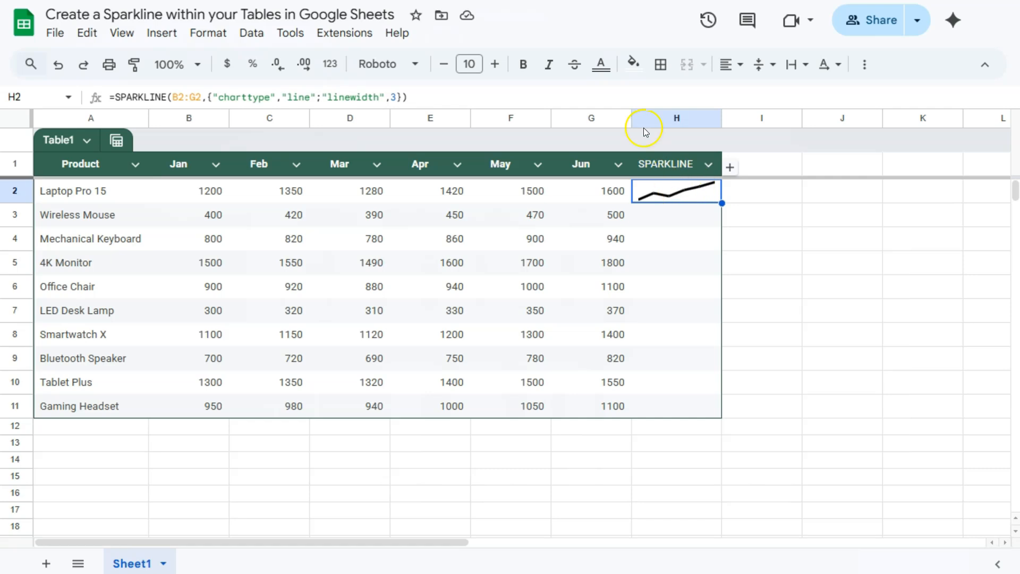
Step: Color the sparkline in H2 blue and fill its formula down the SPARKLINE column through H11
{"action": "left_click", "coordinate": [601, 64]}
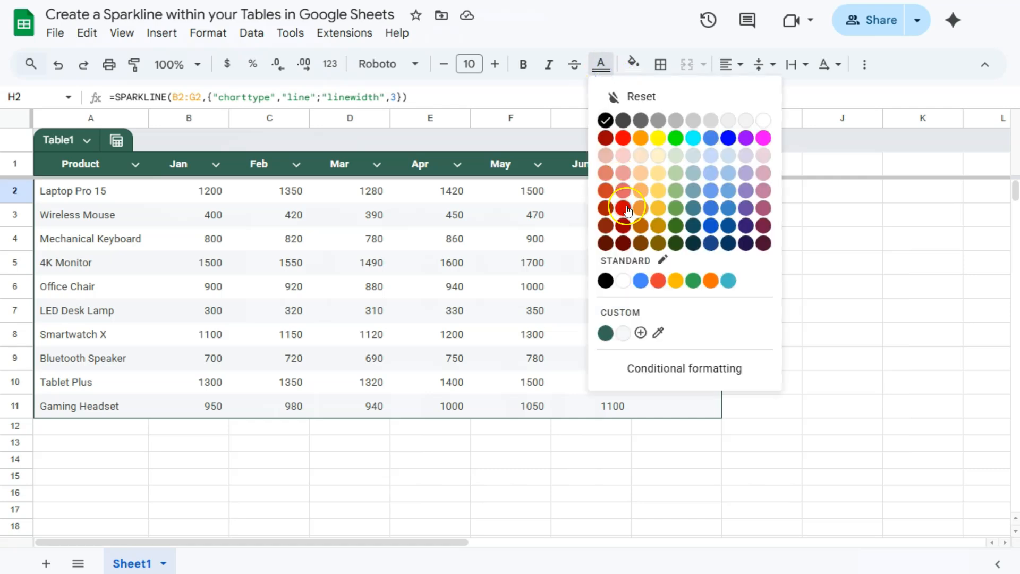
{"action": "left_click", "coordinate": [710, 211]}
{"action": "left_click", "coordinate": [763, 210]}
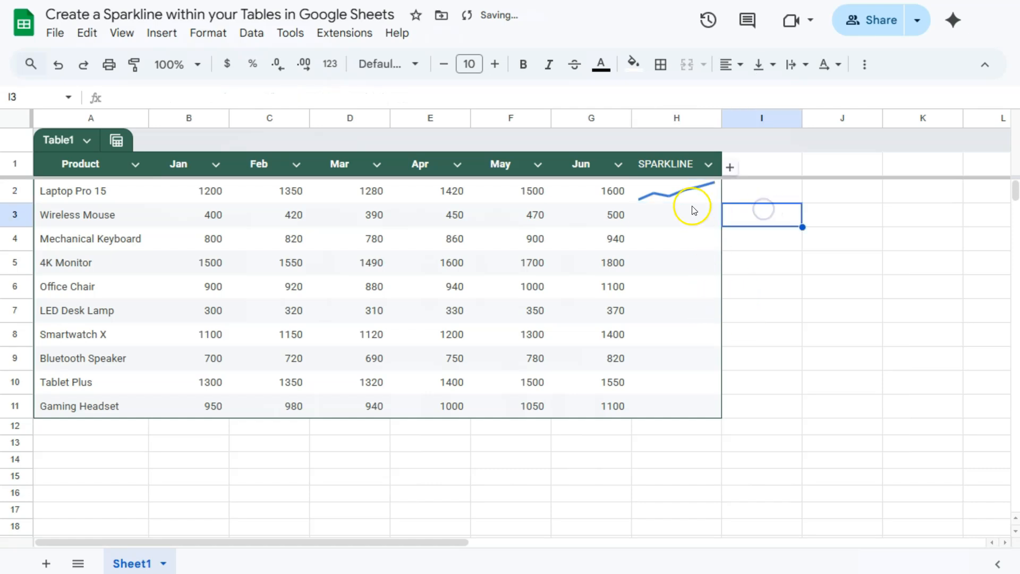
{"action": "left_click", "coordinate": [712, 194]}
{"action": "left_click_drag", "start_coordinate": [721, 203], "coordinate": [720, 406]}
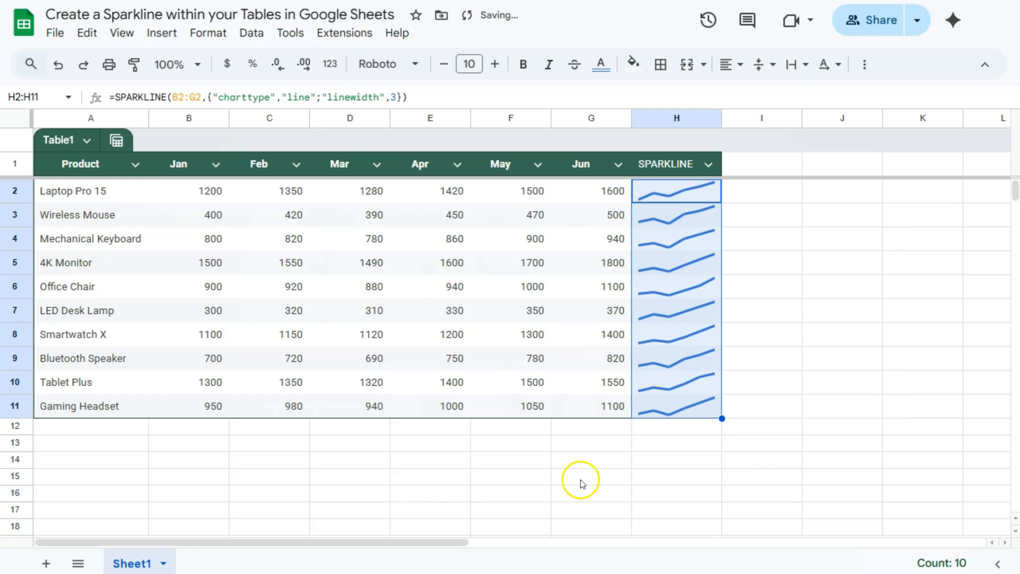
Step: Check which data range each copied sparkline formula references in cells H3 through H6
{"action": "left_click", "coordinate": [678, 223]}
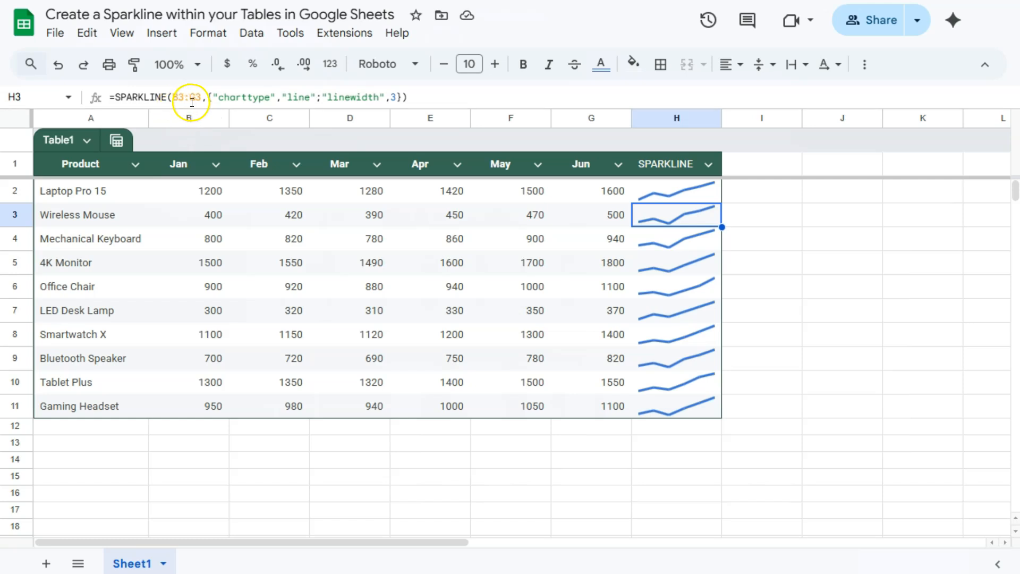
{"action": "left_click", "coordinate": [669, 249]}
{"action": "left_click", "coordinate": [677, 268]}
{"action": "left_click", "coordinate": [688, 294]}
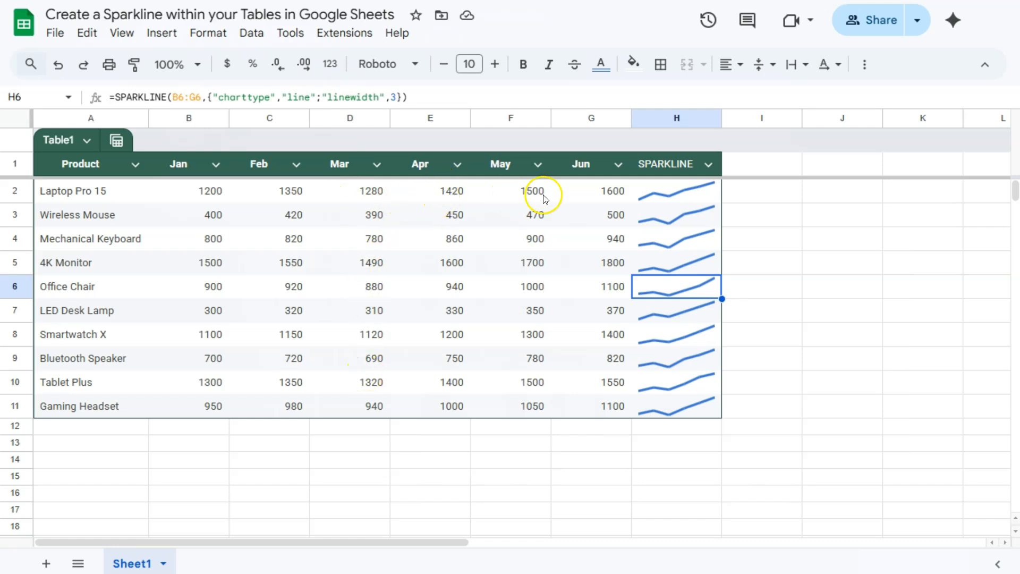
{"action": "left_click", "coordinate": [768, 197]}
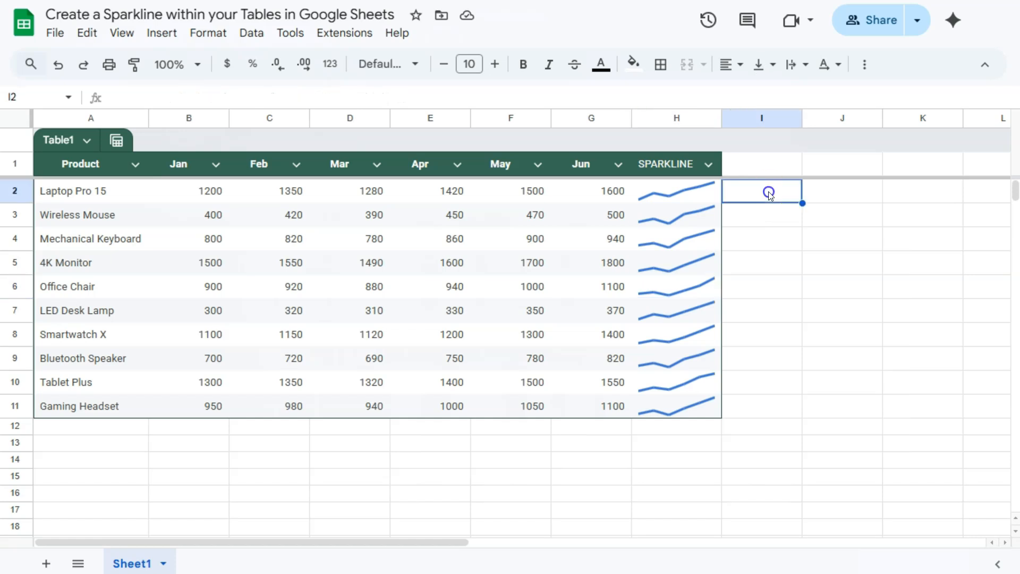